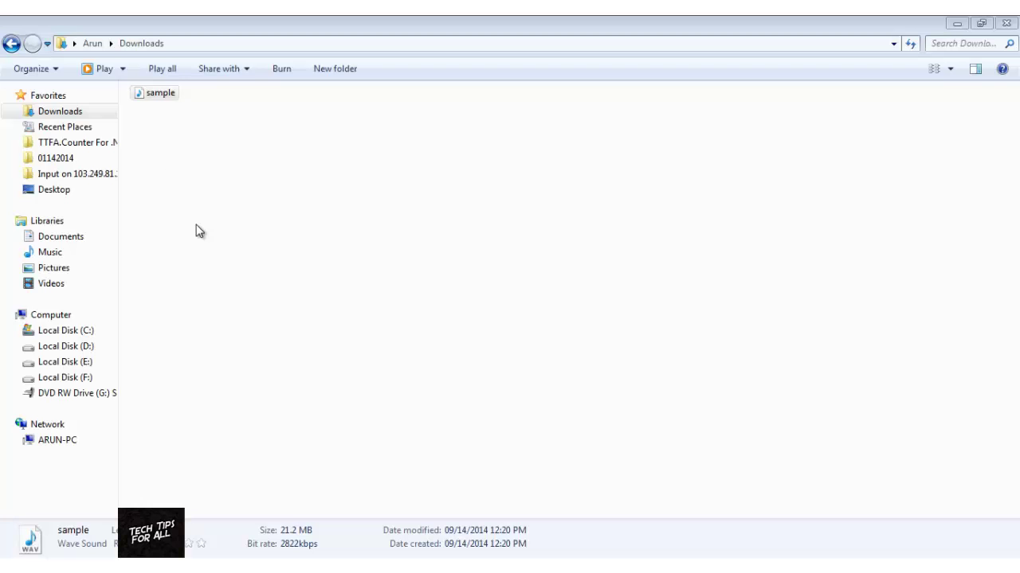
Focus the Downloads window showing the 21.2 MB 'sample' WAV file.
left_click(154, 104)
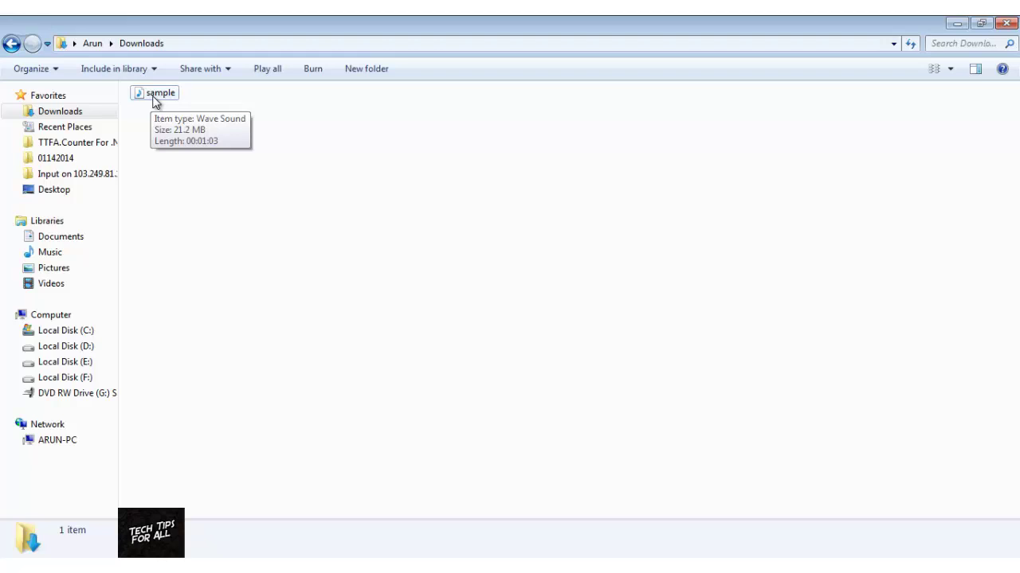
Check the sample WAV's Properties to confirm its 21.2 MB size, then close them.
right_click(153, 95)
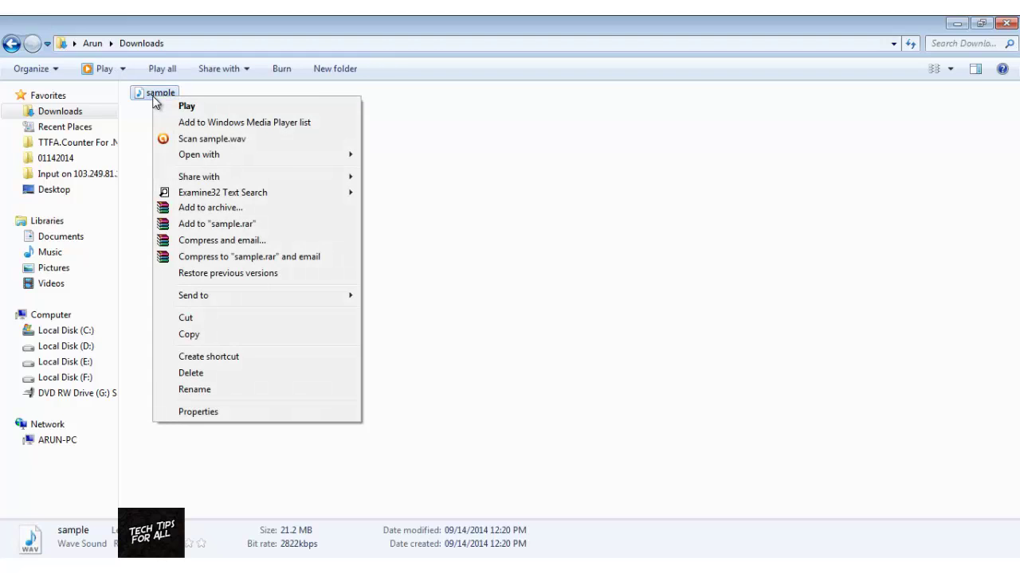
left_click(217, 413)
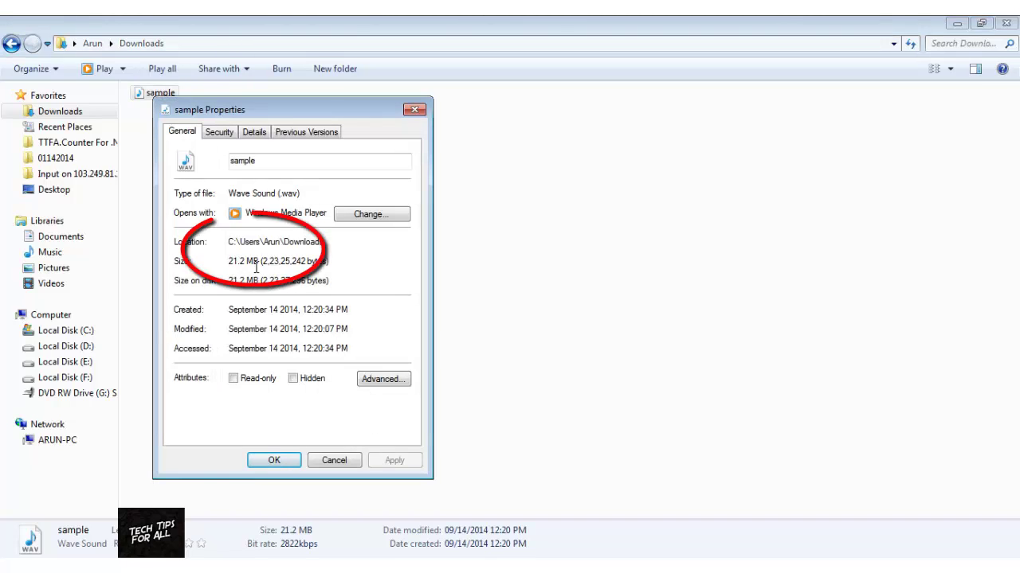
left_click(413, 110)
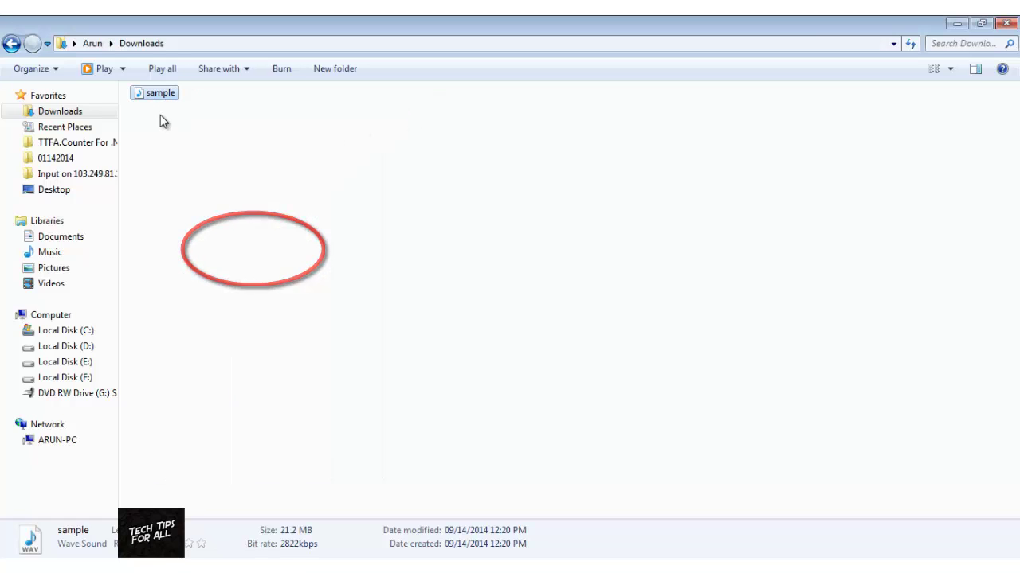
Play the sample WAV maximized in Windows Media Player, seek, pause, and close the player.
double_click(155, 93)
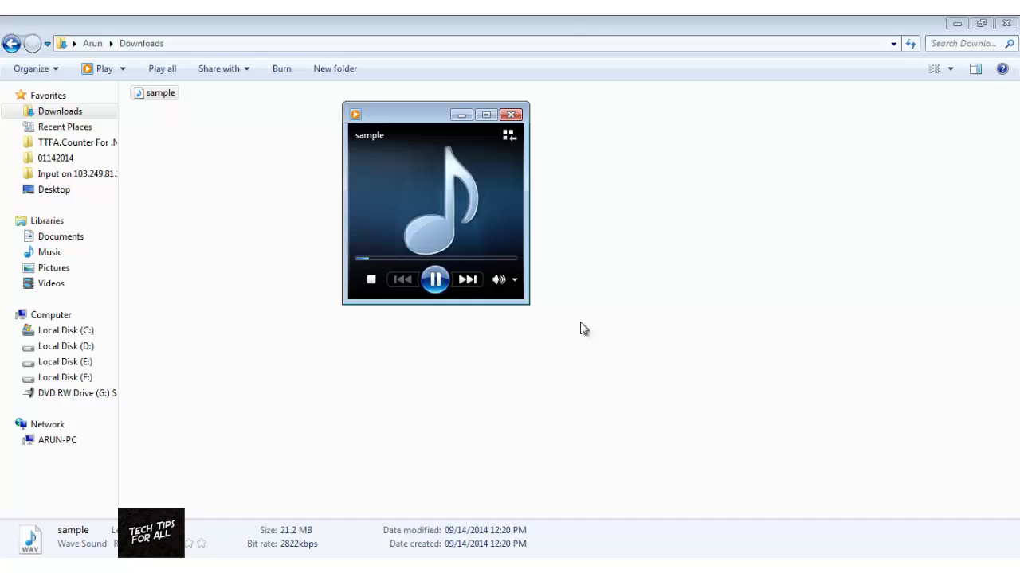
left_click(503, 259)
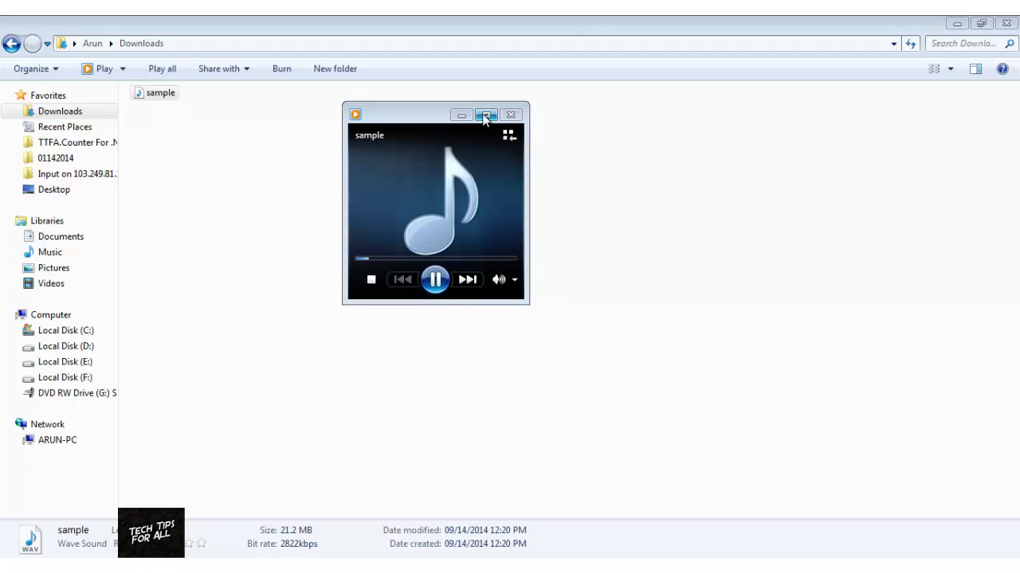
key("super+Up")
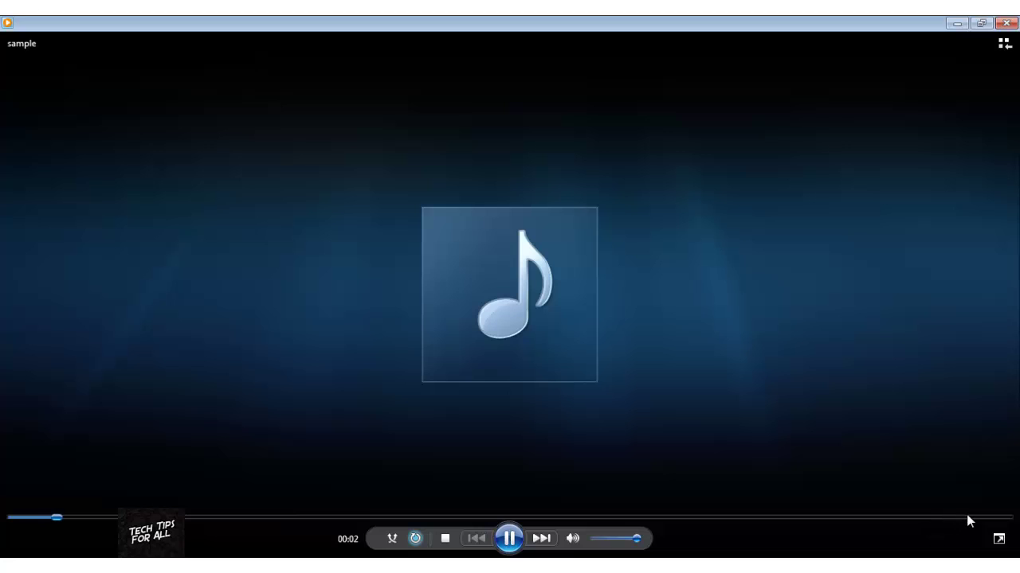
left_click(973, 519)
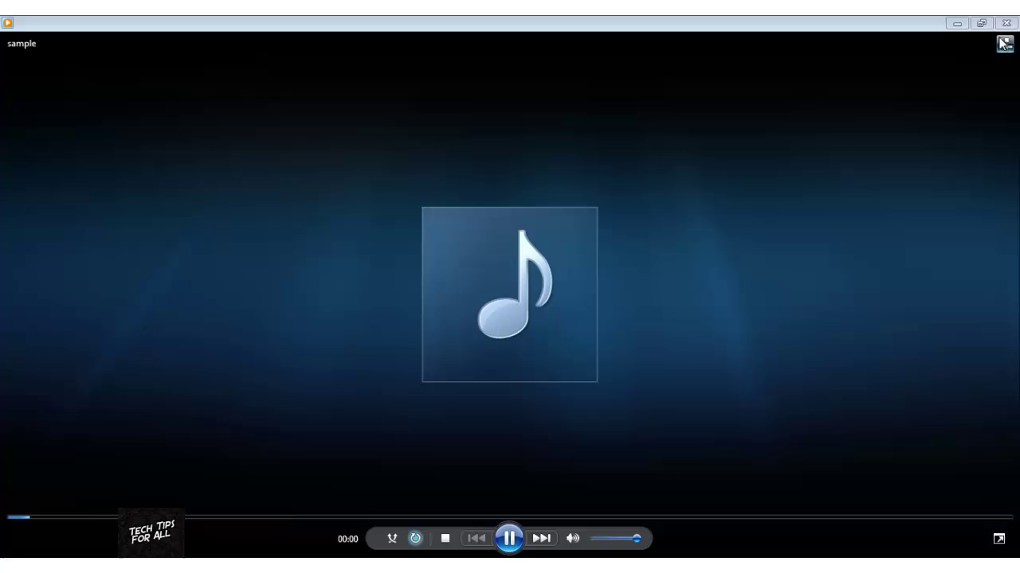
left_click(509, 538)
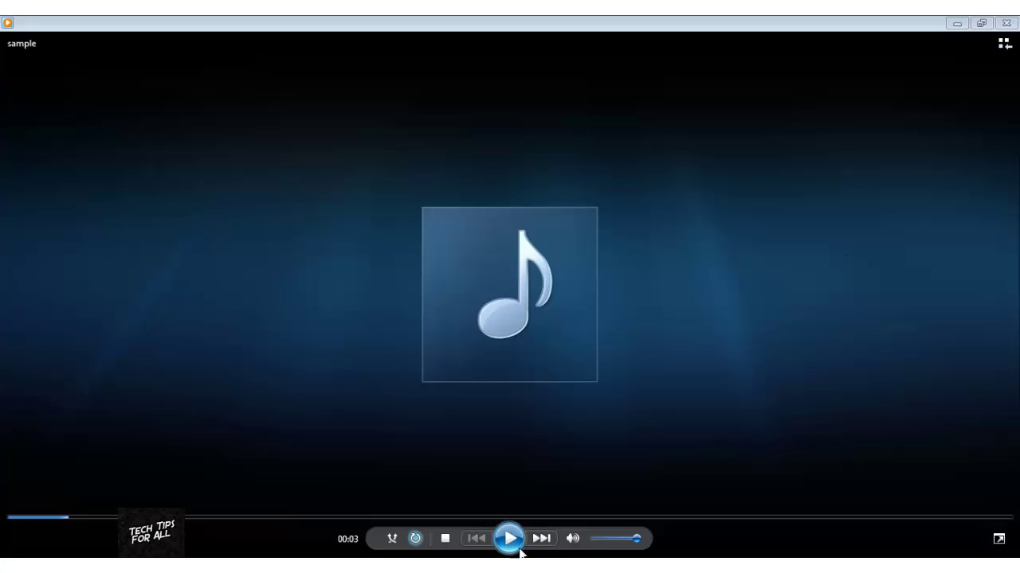
left_click(1006, 22)
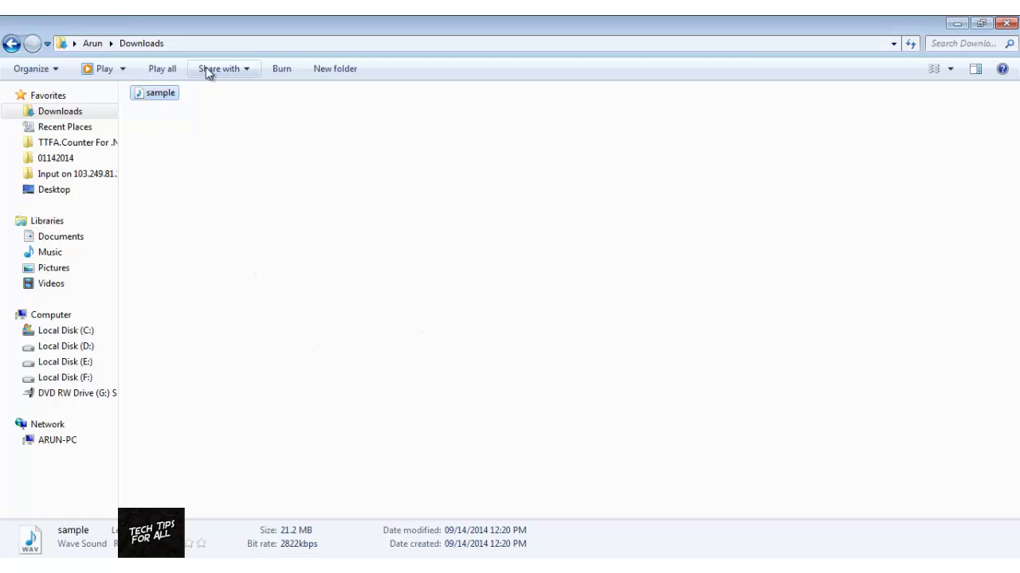
Reveal the C:\Users\Arun\Downloads path, then switch to the Audacity project 'noise removal - sample'.
left_click(179, 41)
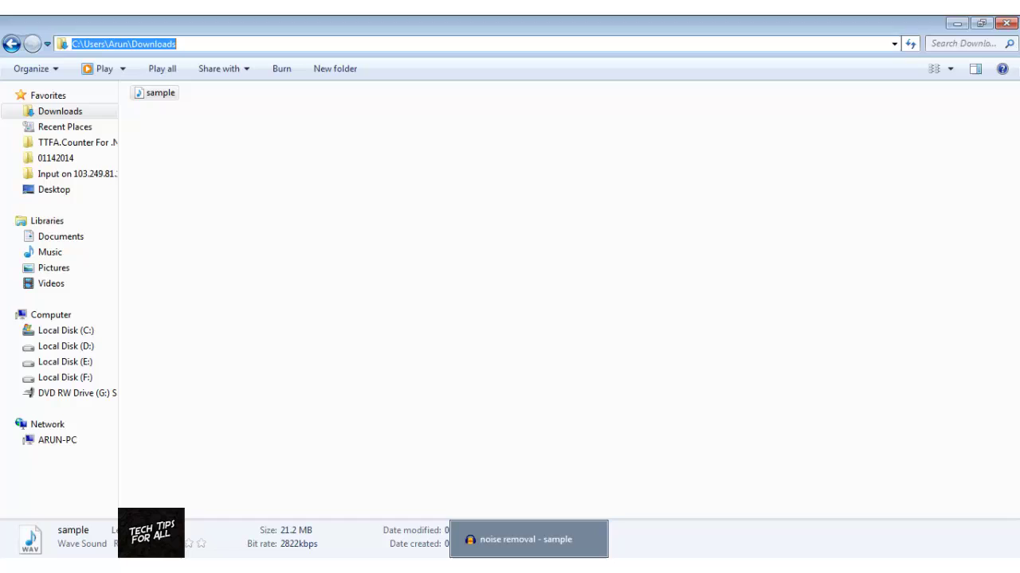
left_click(512, 550)
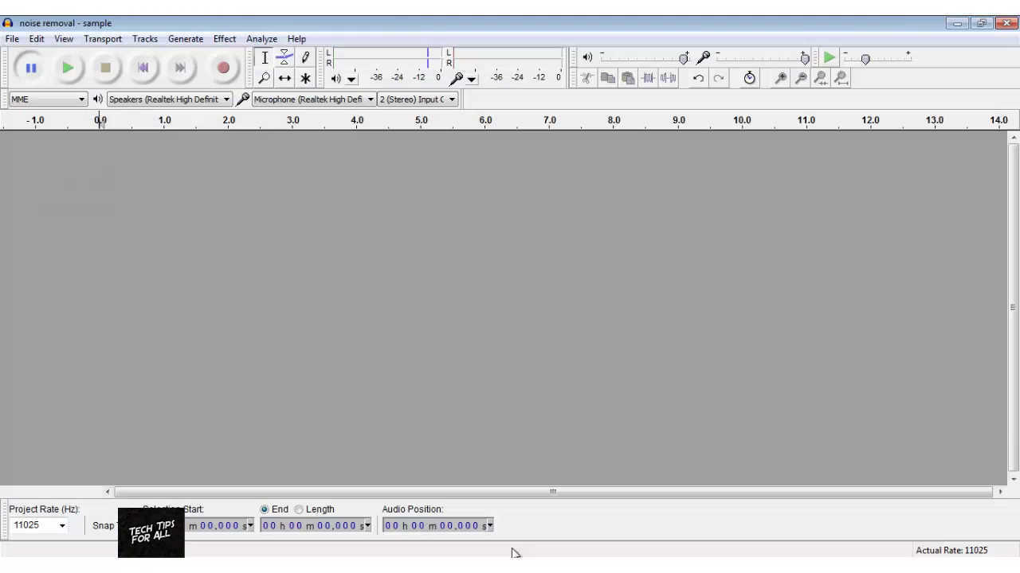
Import the sample WAV from Downloads via File > Import > Audio, making a copy of the file.
left_click(11, 40)
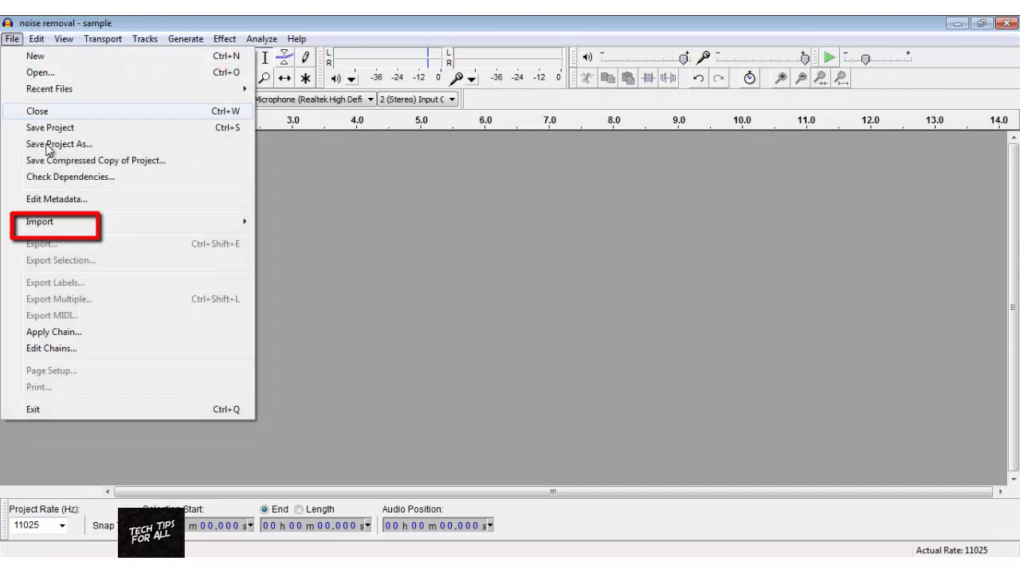
left_click(286, 223)
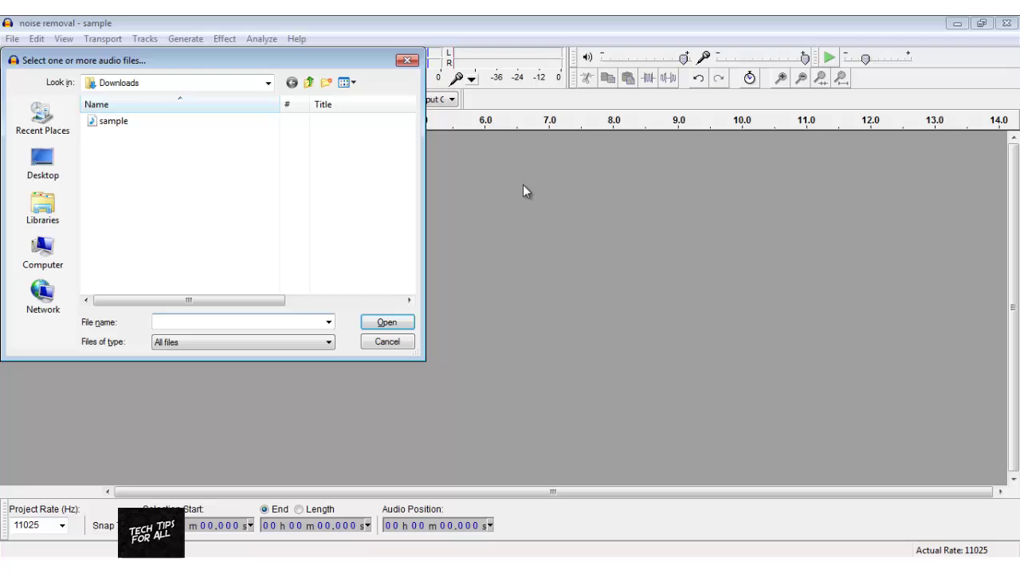
left_click(120, 121)
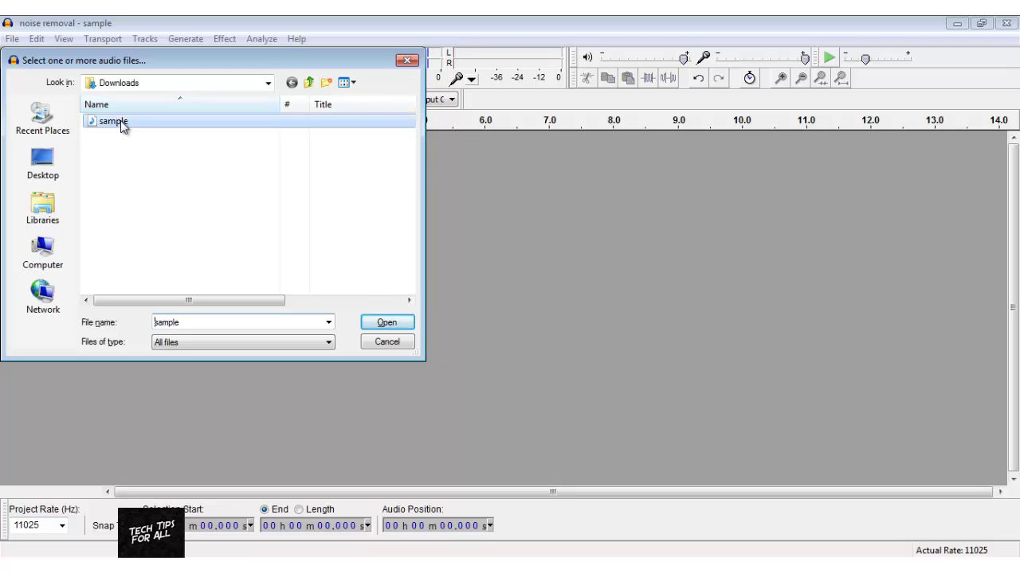
double_click(121, 125)
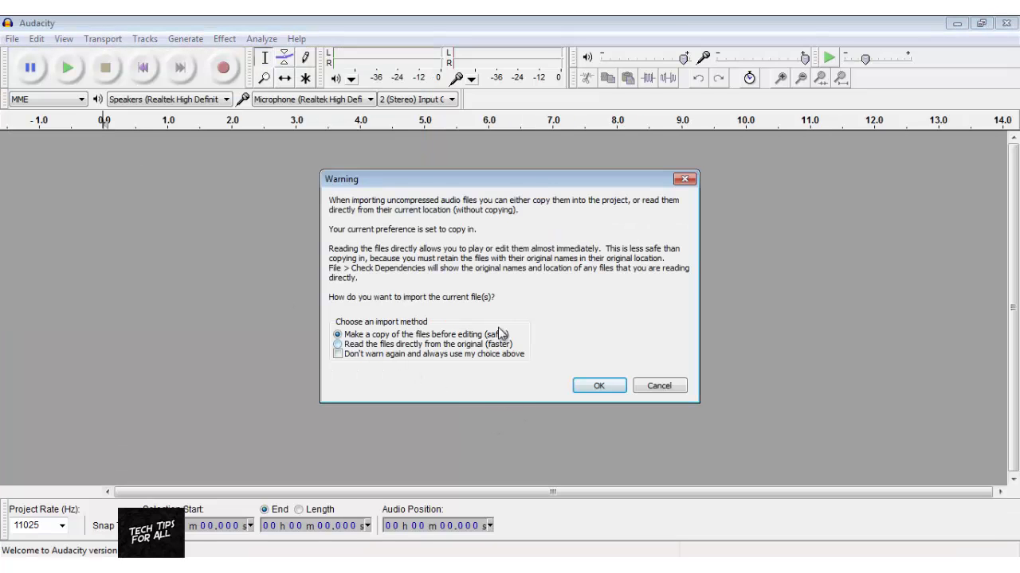
left_click(599, 388)
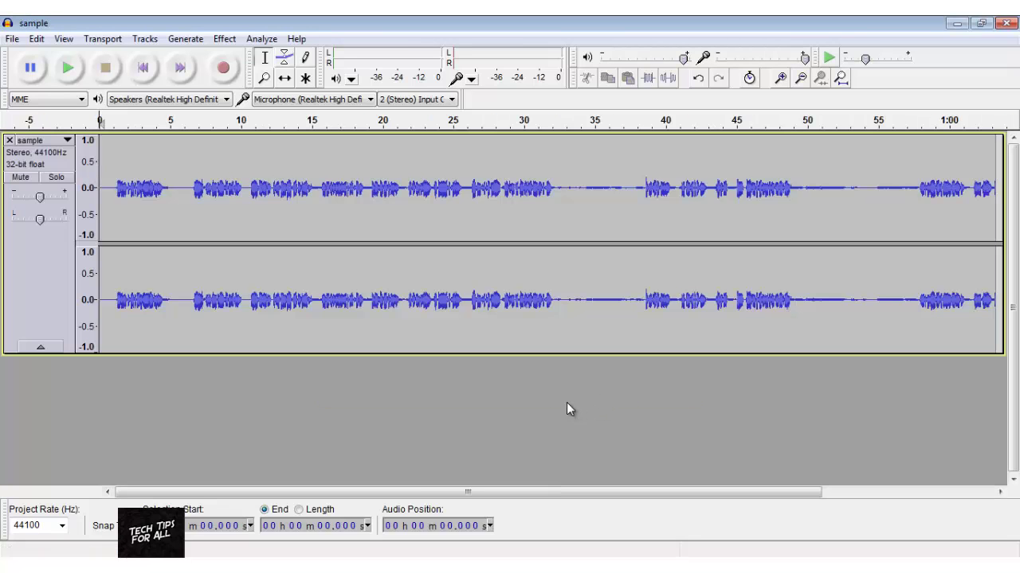
left_click(64, 72)
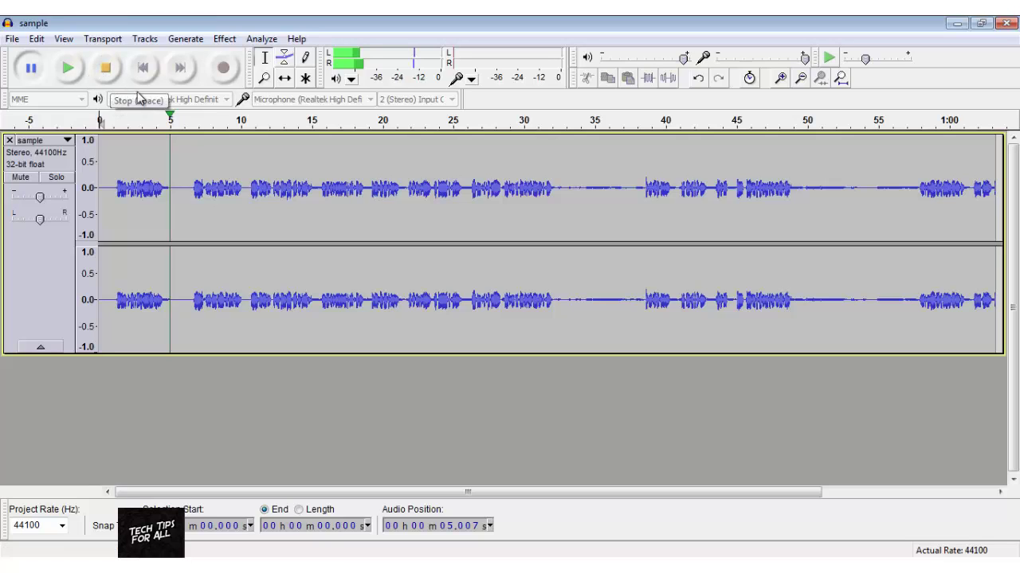
left_click(105, 68)
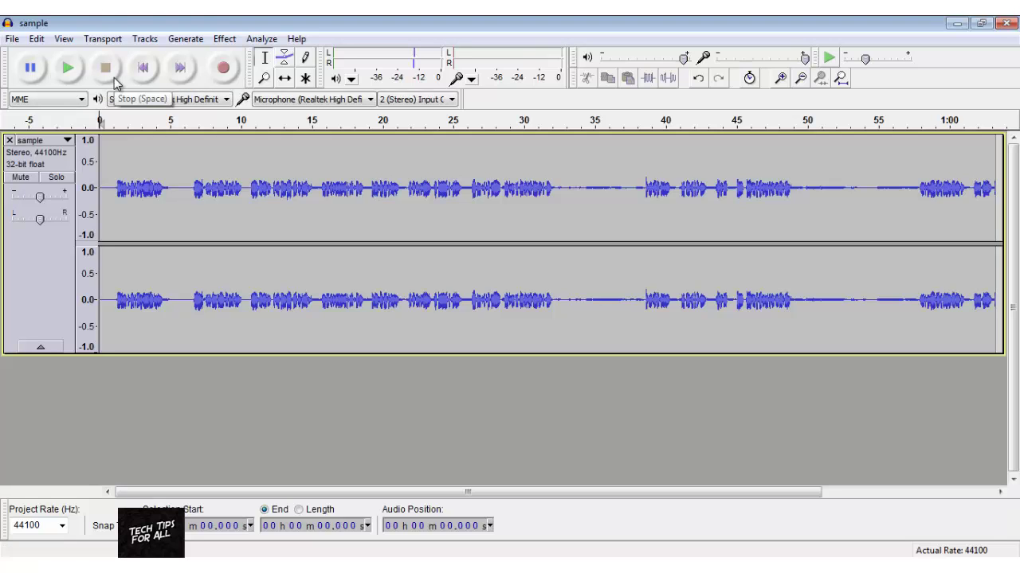
Set Quality preferences to an 11025 Hz default sample rate and 16-bit sample format.
left_click(36, 39)
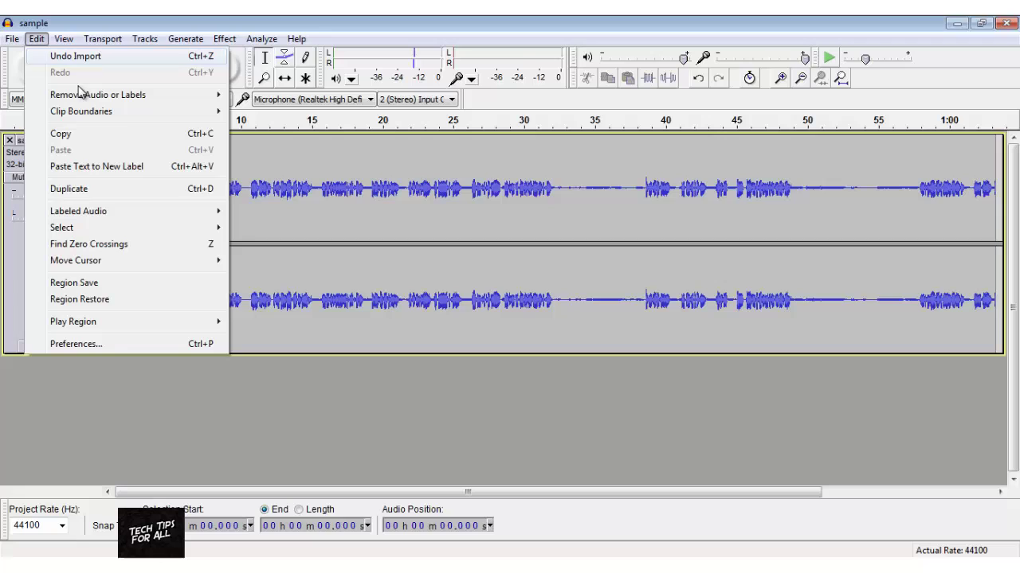
left_click(116, 345)
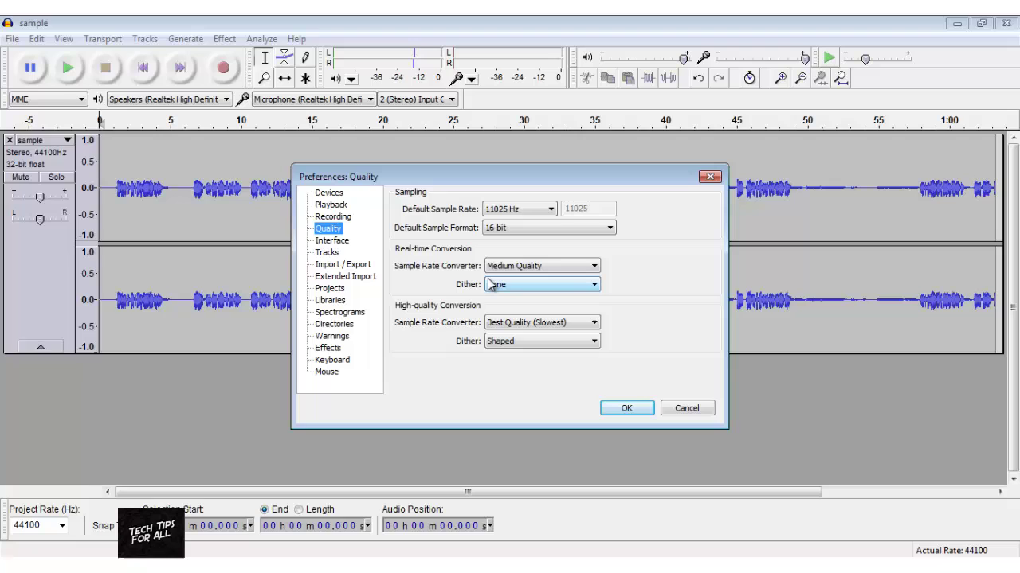
left_click(504, 210)
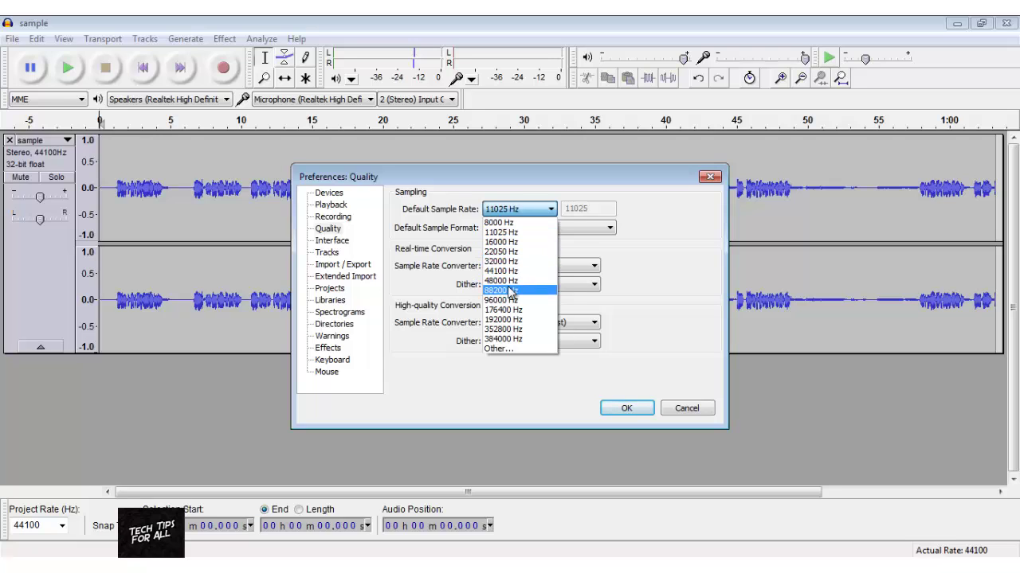
left_click(497, 232)
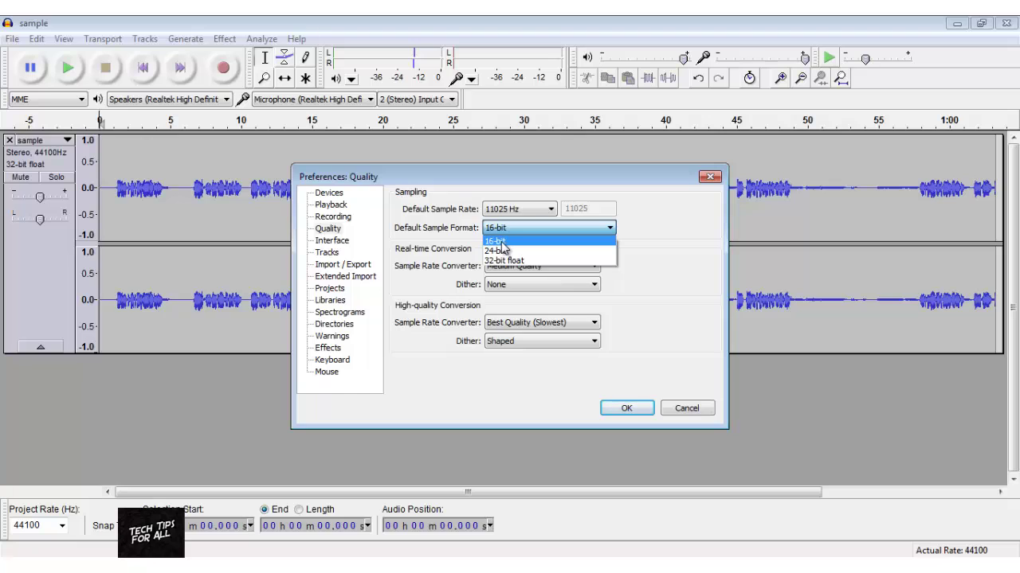
left_click(501, 243)
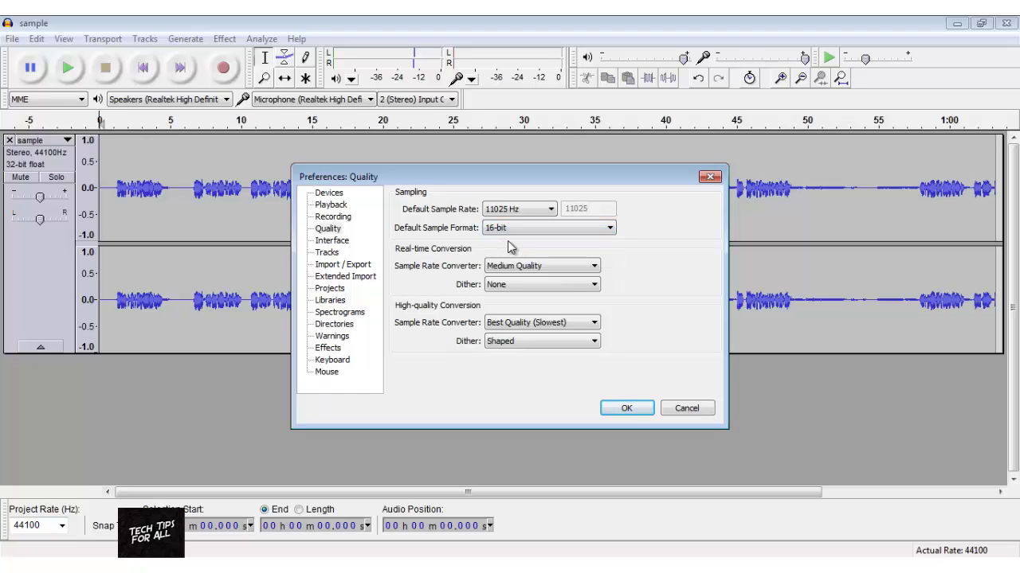
left_click(626, 409)
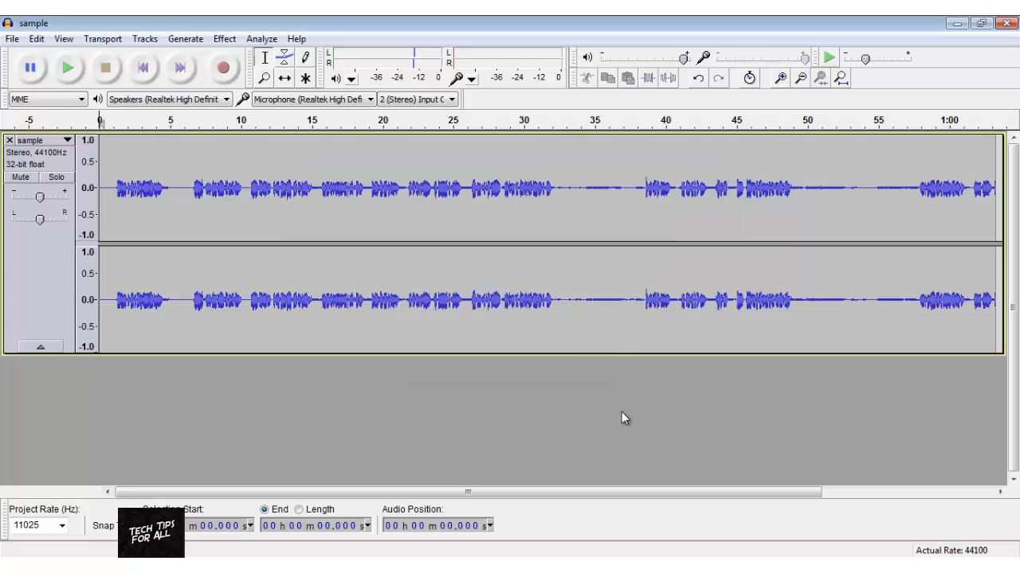
left_click(62, 74)
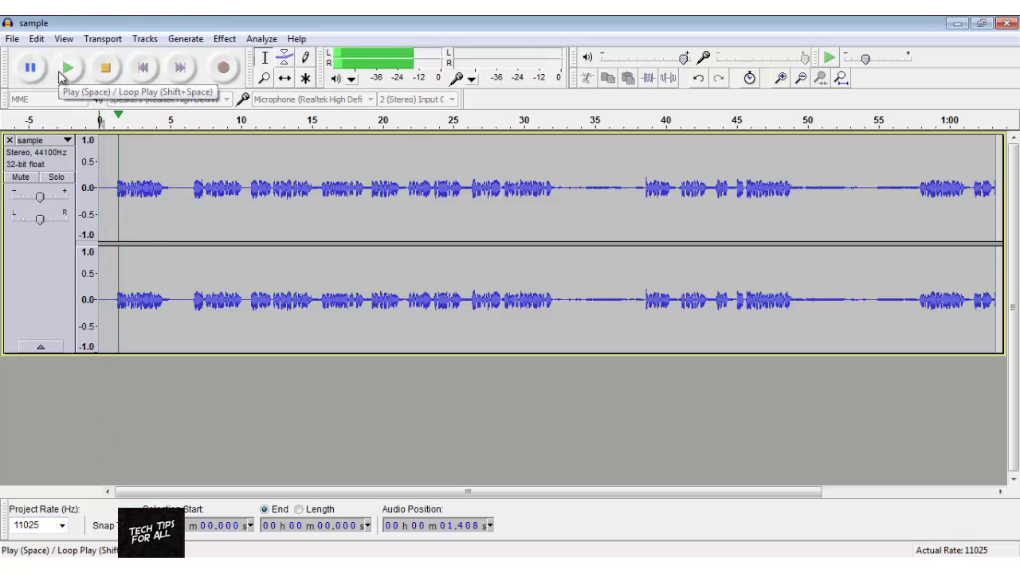
left_click(36, 70)
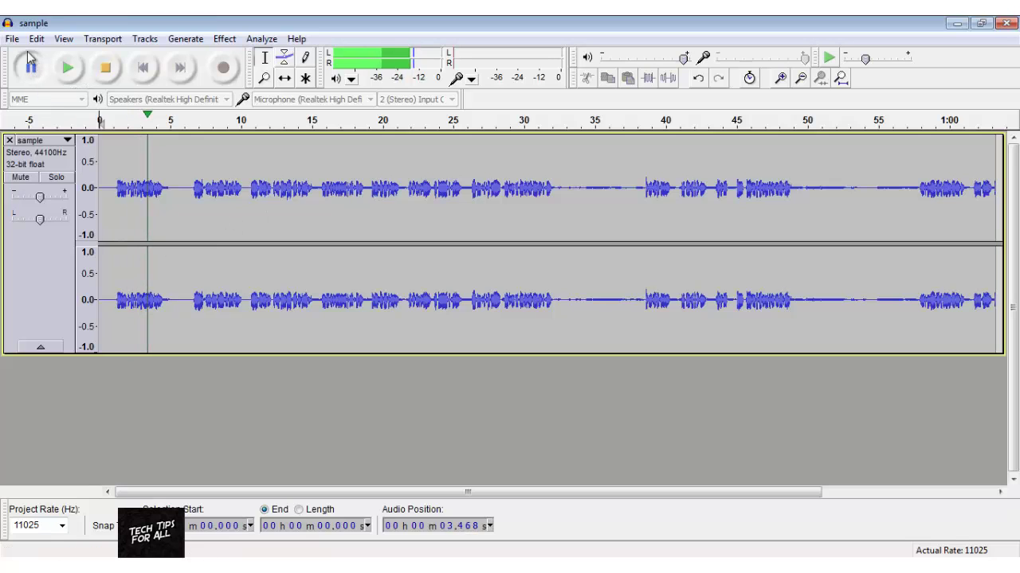
left_click(105, 68)
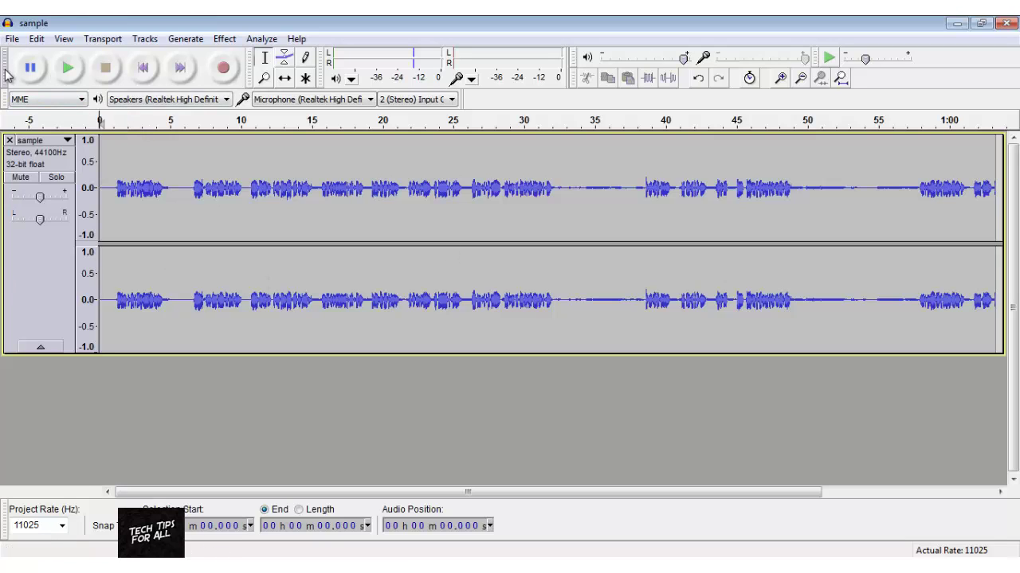
Keep the project rate at 11025 Hz in the Project Rate dropdown.
left_click(56, 526)
left_click(61, 526)
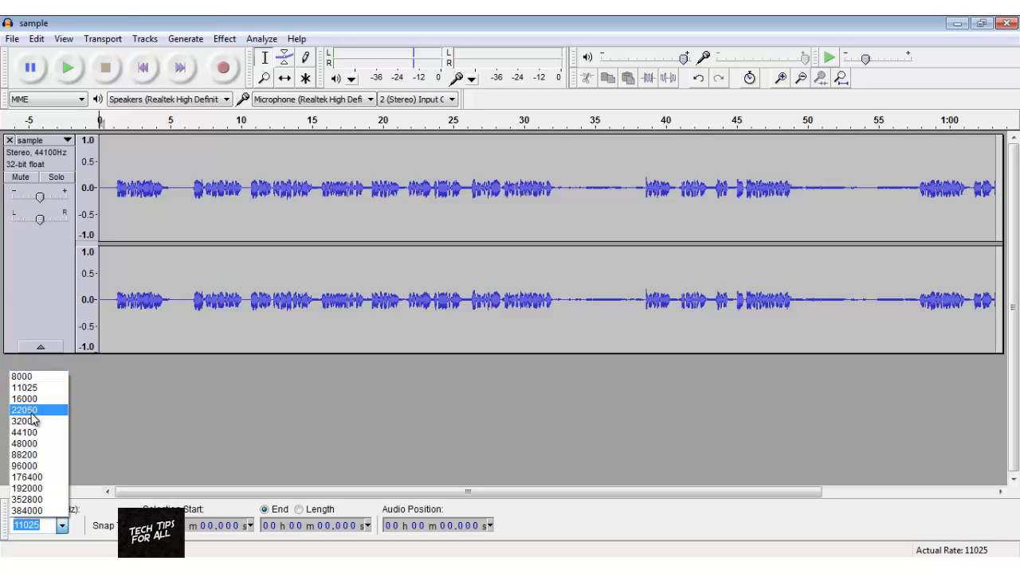
left_click(123, 413)
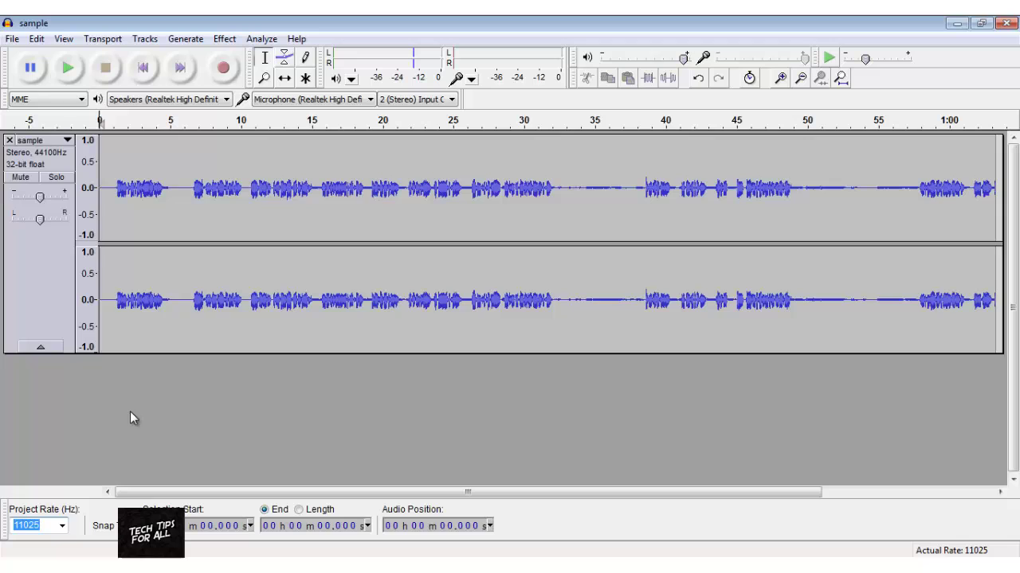
left_click(101, 427)
left_click(12, 38)
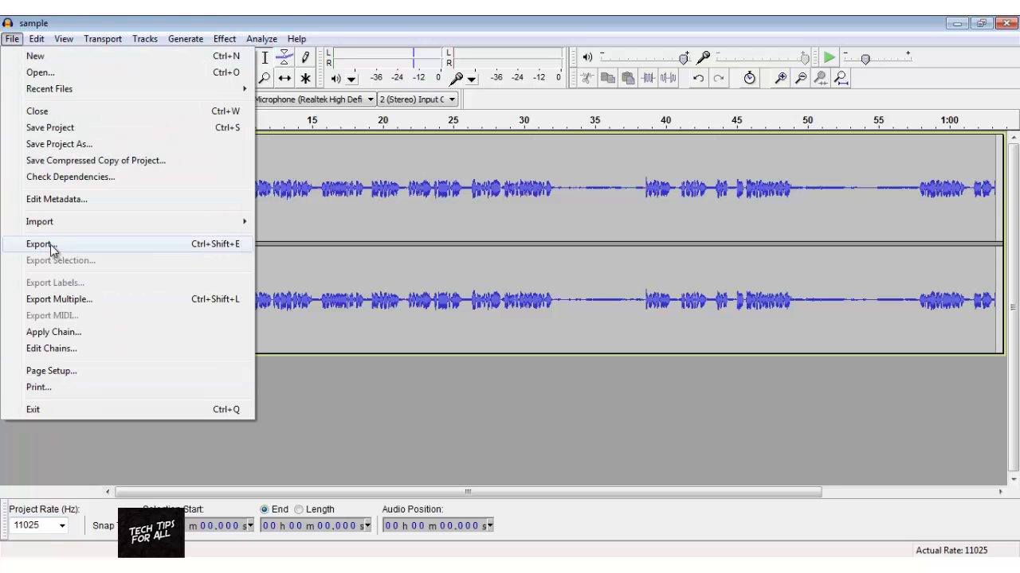
Export the audio as an MP3 named 'Sample converted' into the Downloads folder.
left_click(38, 244)
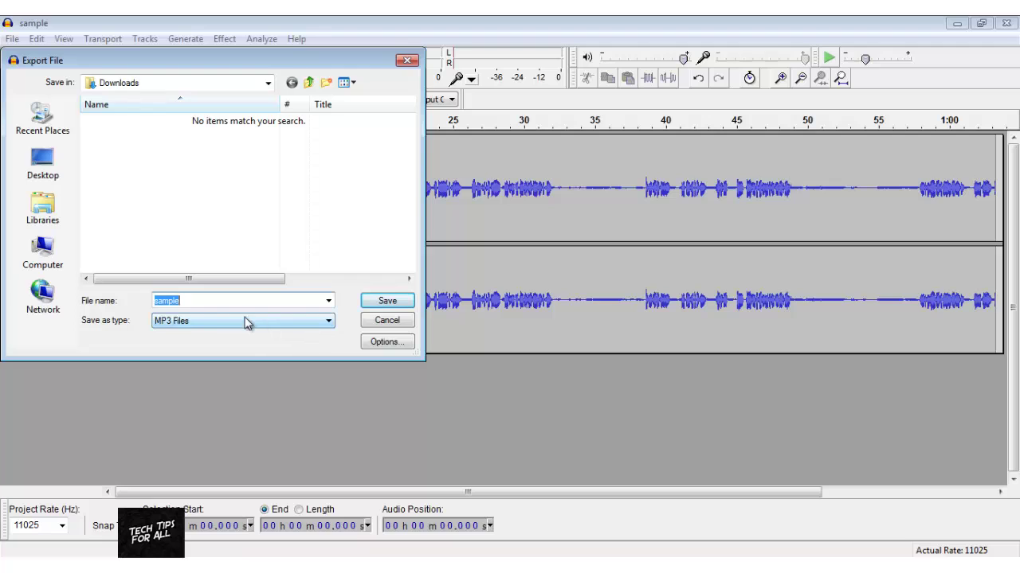
right_click(291, 303)
left_click(325, 371)
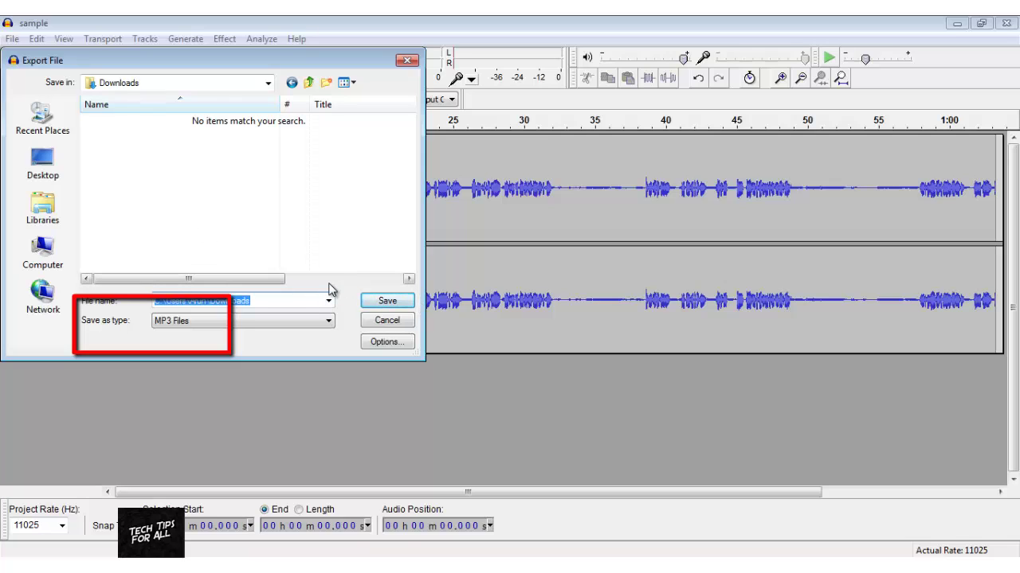
type("Sample")
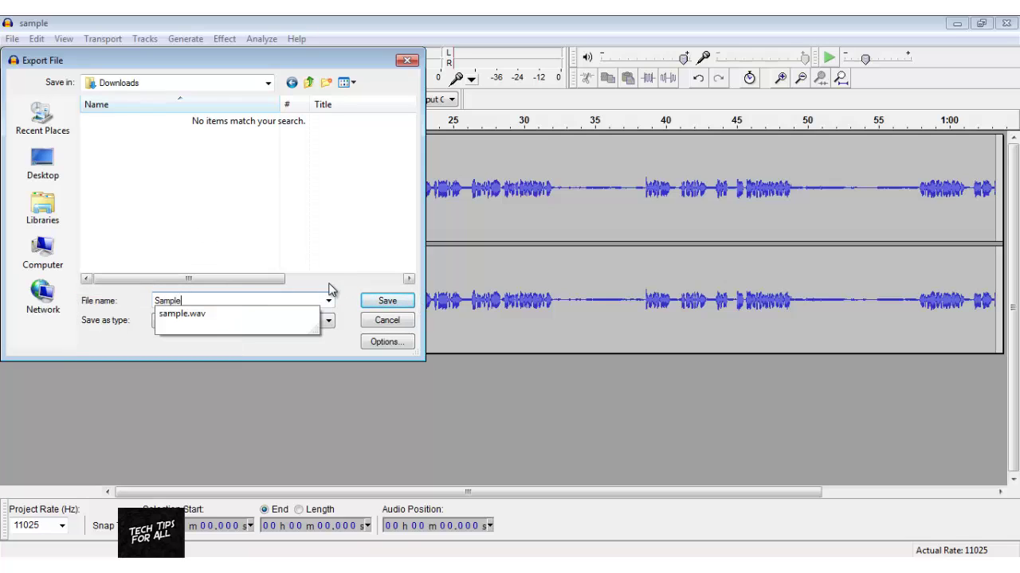
type(" converted")
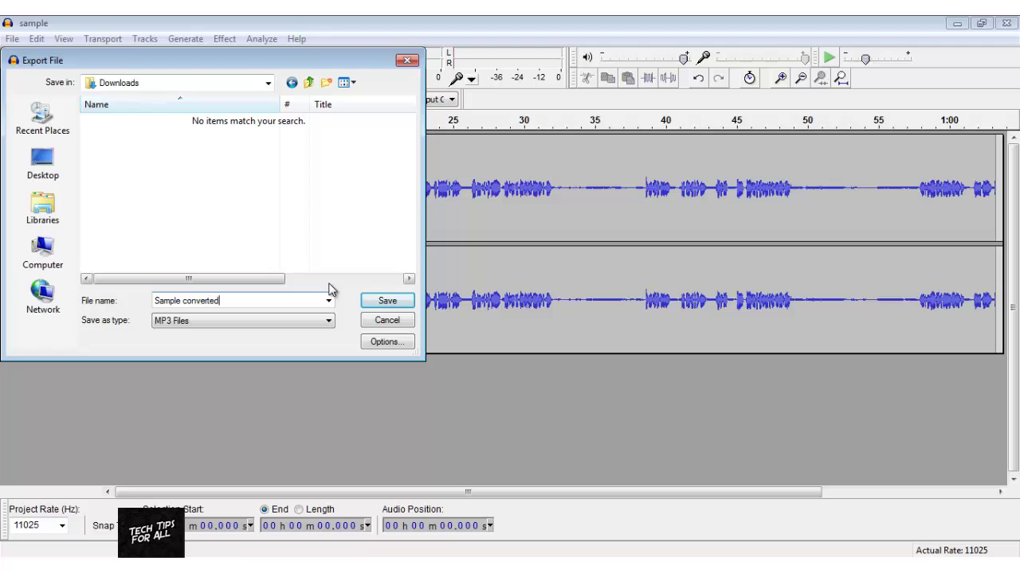
key("Return")
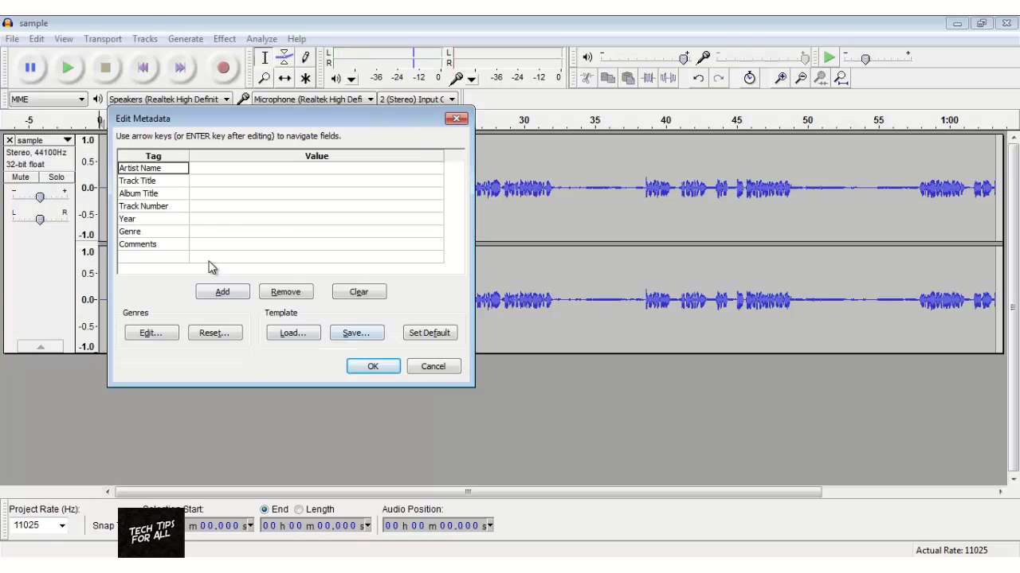
Accept the Edit Metadata dialog with all tags blank to complete the MP3 export.
left_click(376, 366)
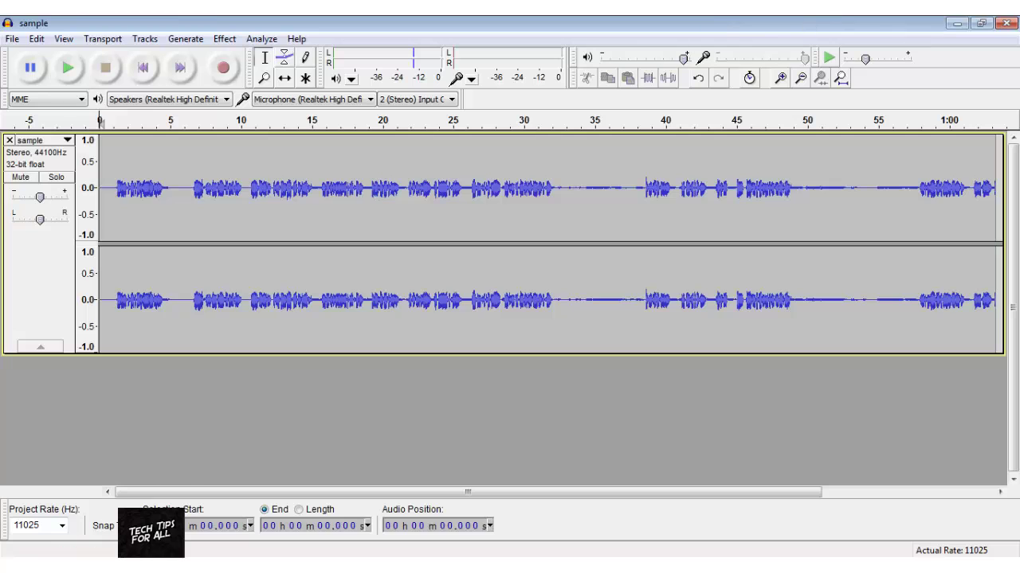
View Downloads in Explorer, comparing the 495 KB 'Sample converted' MP3 with the 21.2 MB WAV.
left_click(104, 445)
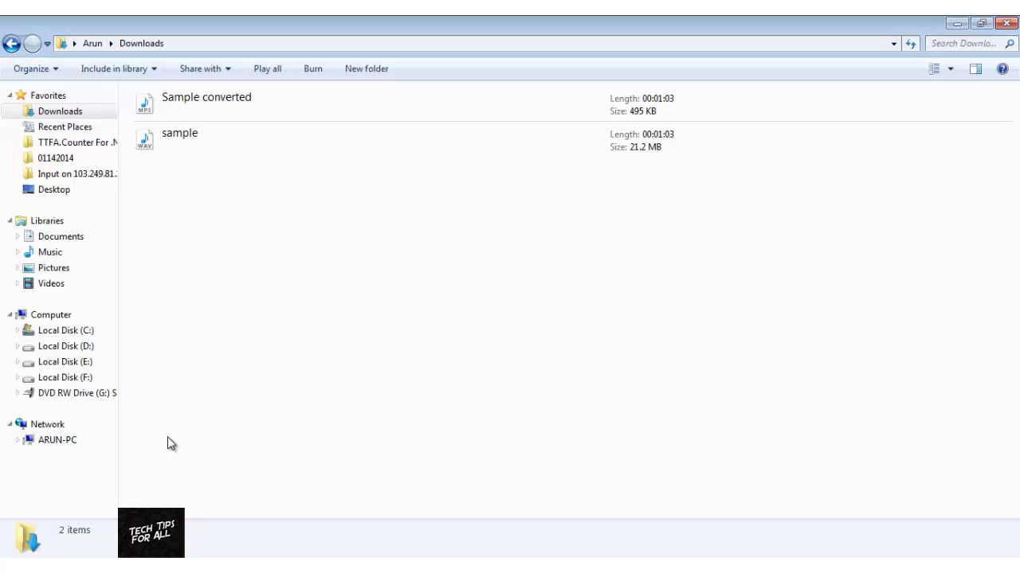
right_click(266, 201)
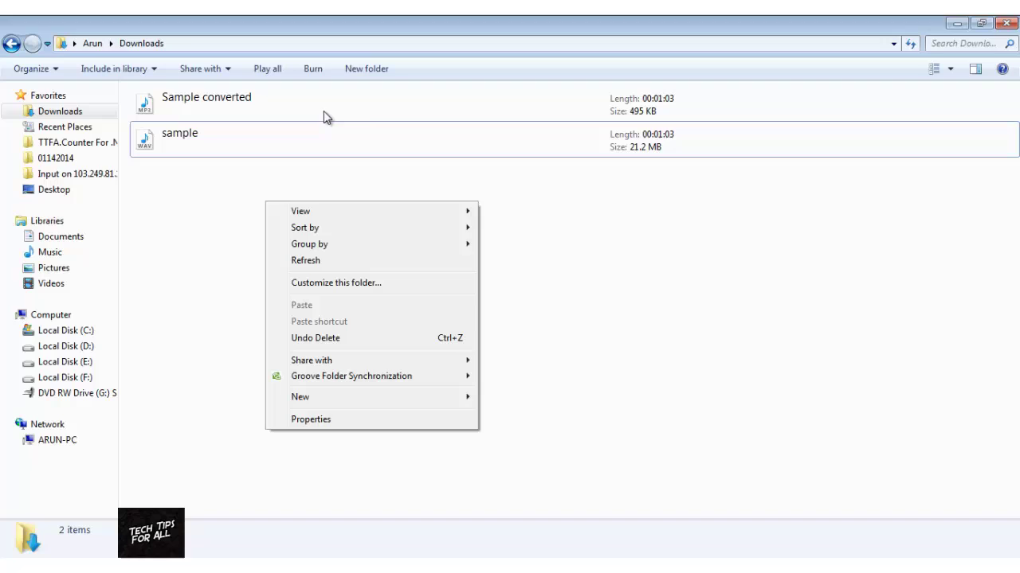
left_click(548, 206)
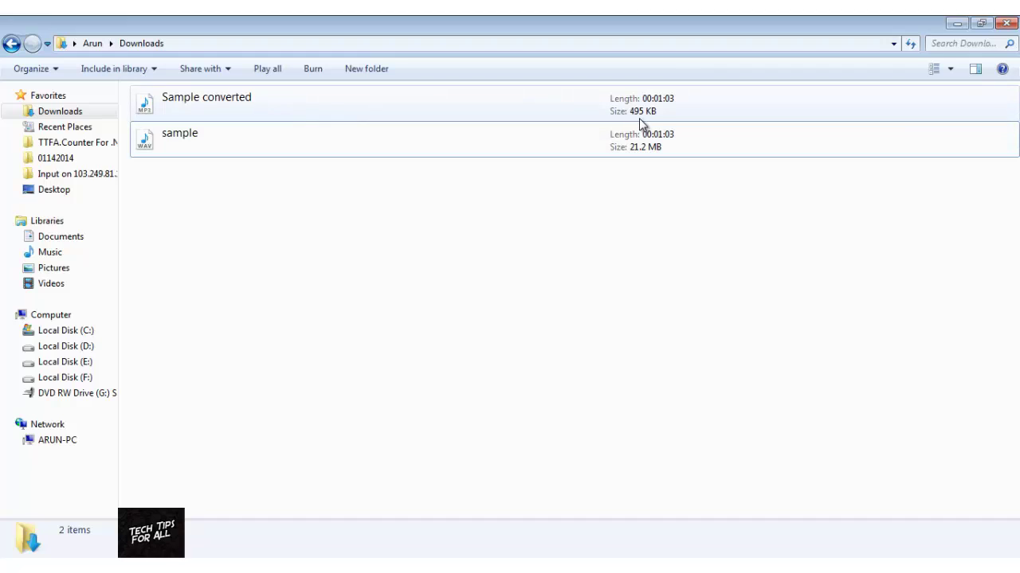
left_click(182, 115)
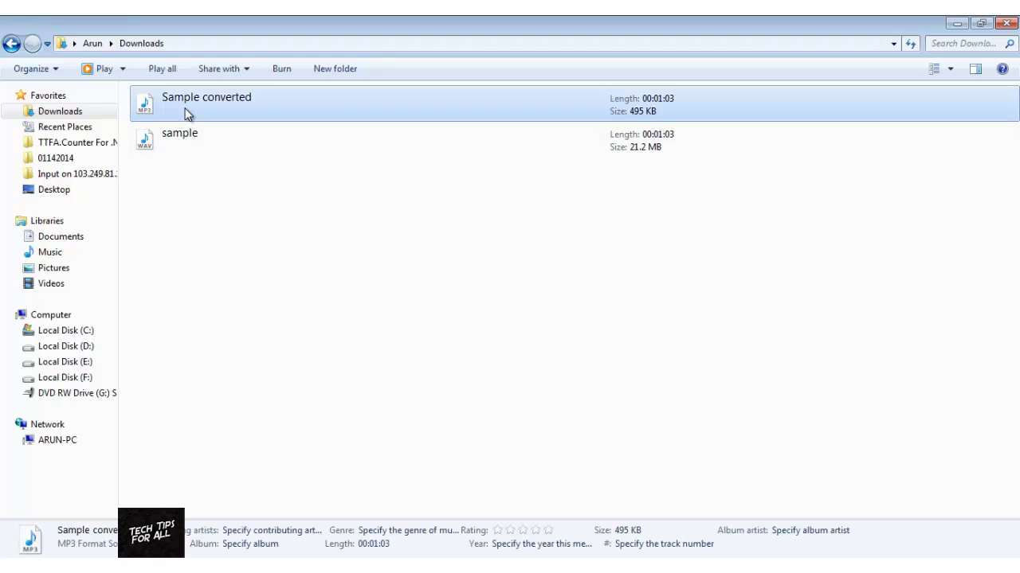
double_click(185, 115)
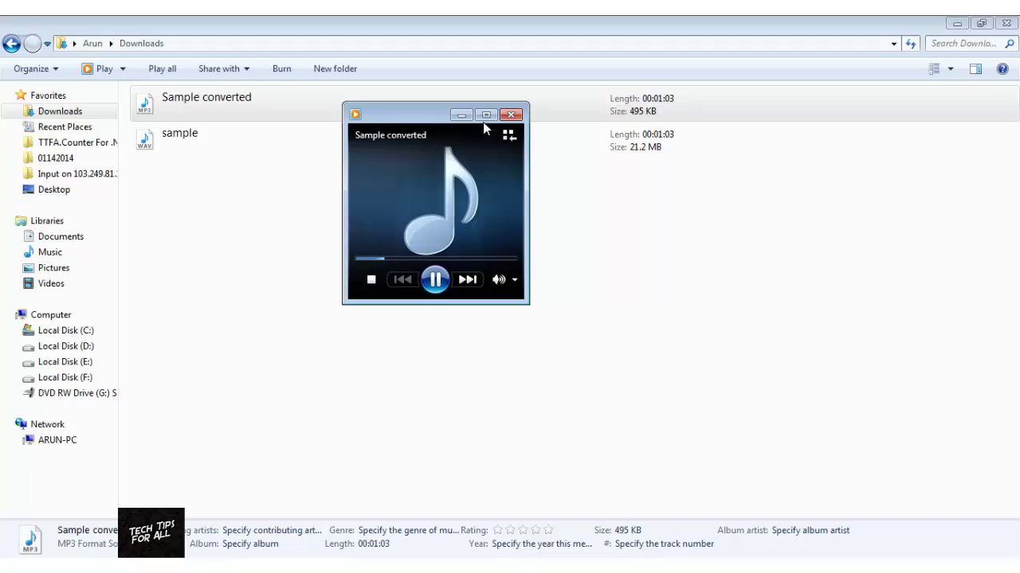
left_click(510, 116)
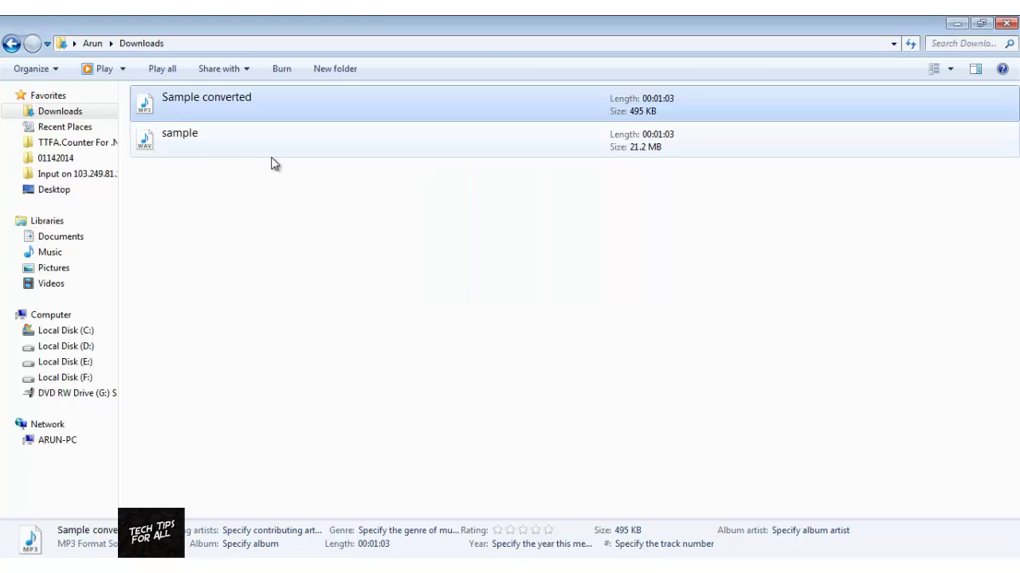
double_click(199, 152)
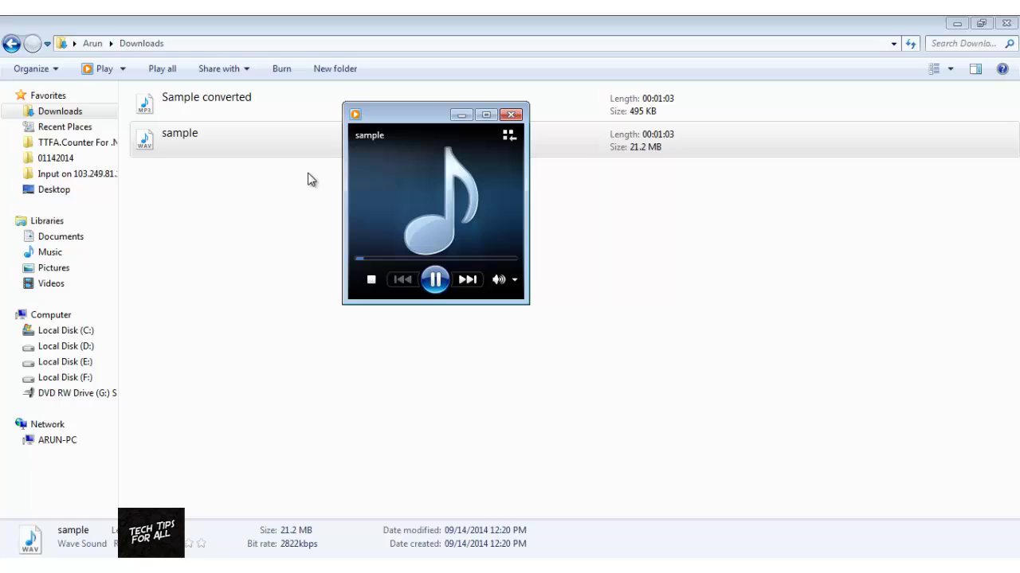
left_click(512, 116)
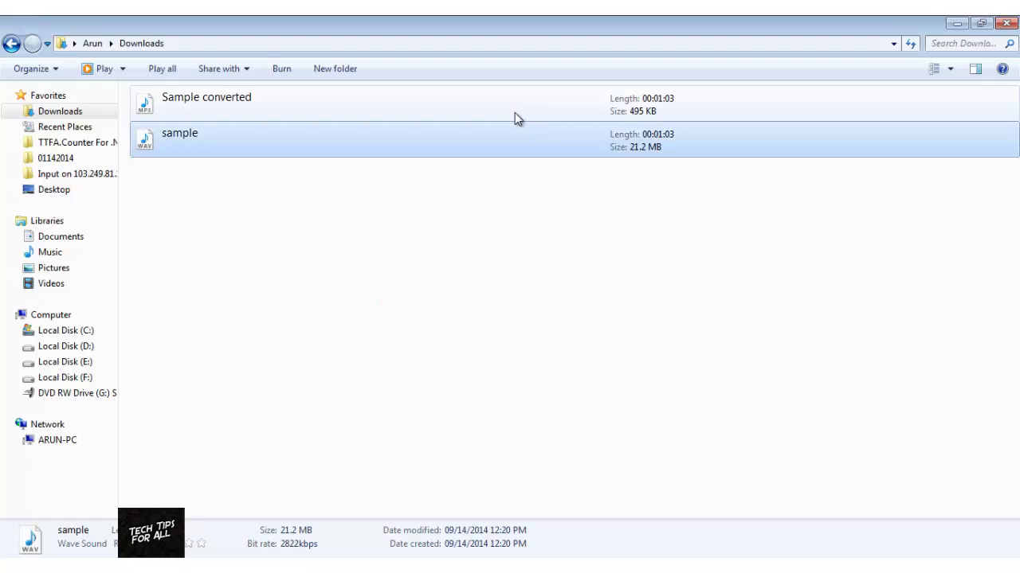